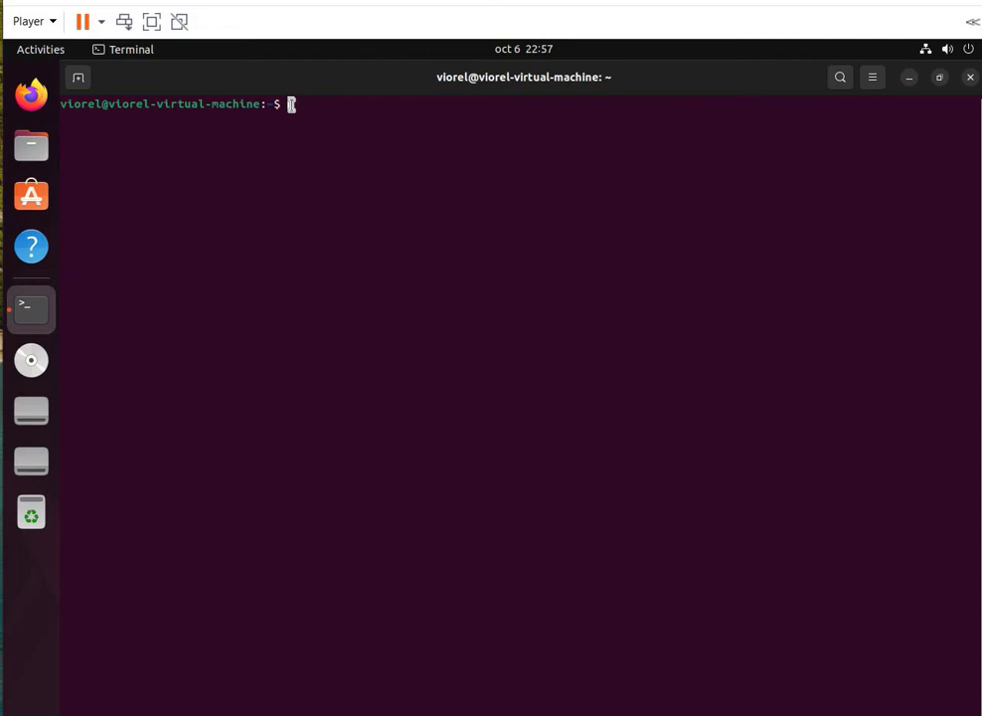
pyautogui.write('ls')
# Run ls to list the files and folders in the home directory.
pyautogui.press('Return')
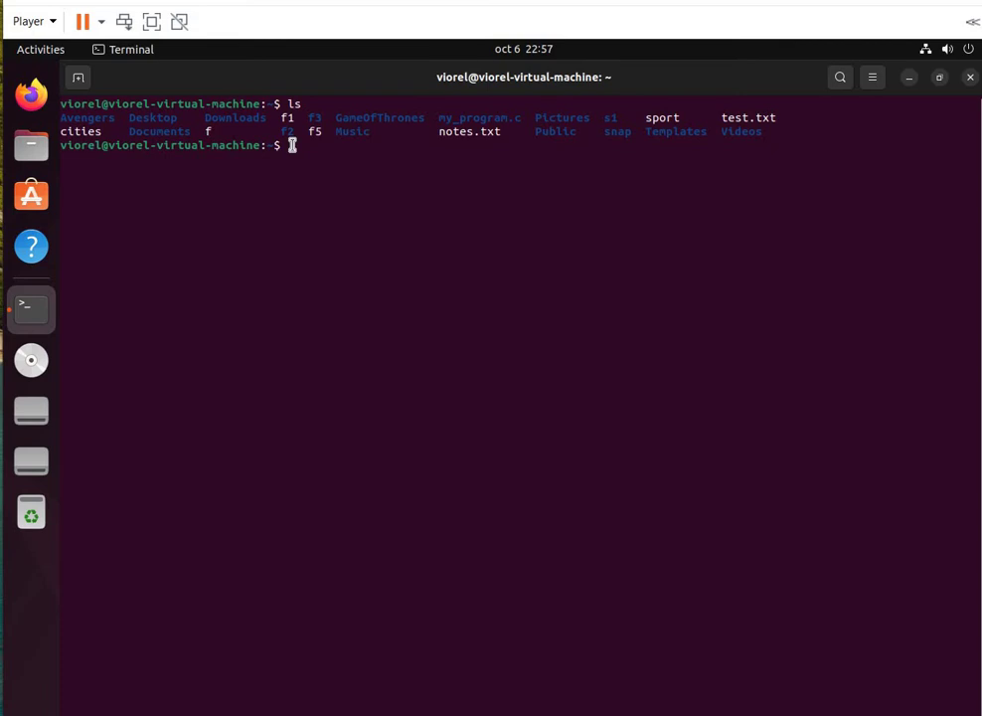
pyautogui.write('ec')
pyautogui.write('ho ')
pyautogui.write('*')
# Run echo * to print all home-folder names on one line.
pyautogui.press('Return')
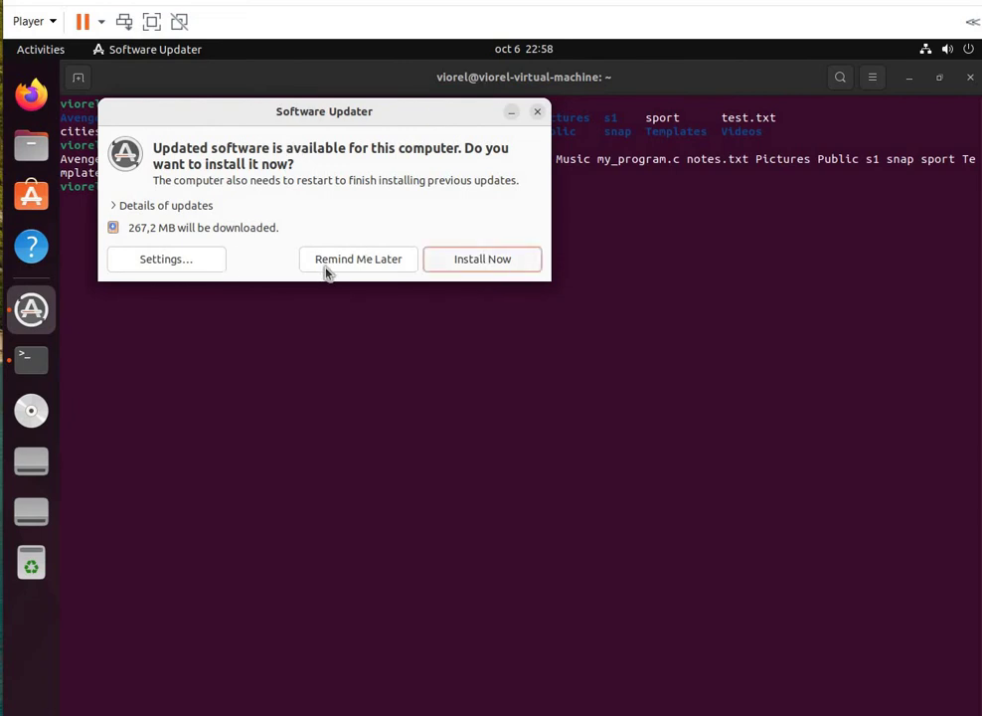
# Choose Remind Me Later on the Software Updater reminder.
pyautogui.click(329, 265)
pyautogui.write('e')
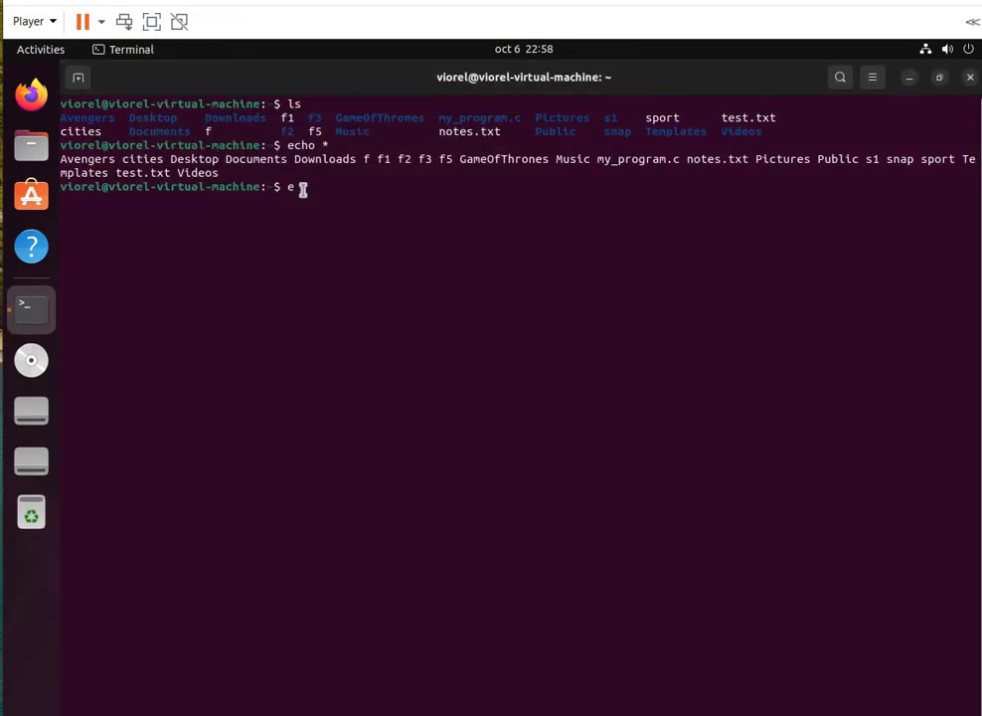
pyautogui.write('cho')
pyautogui.write(' **')
# Run echo **, echo *? and echo *; to print the home-folder names.
pyautogui.press('Return')
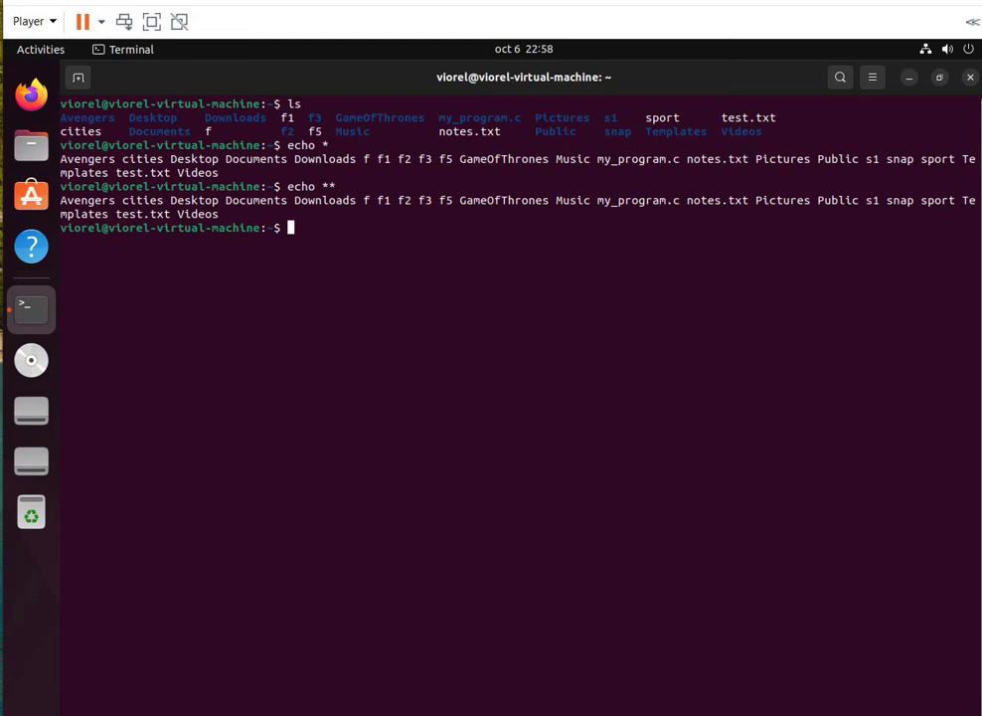
pyautogui.write('echo')
pyautogui.write(' *')
pyautogui.write('?')
pyautogui.press('Return')
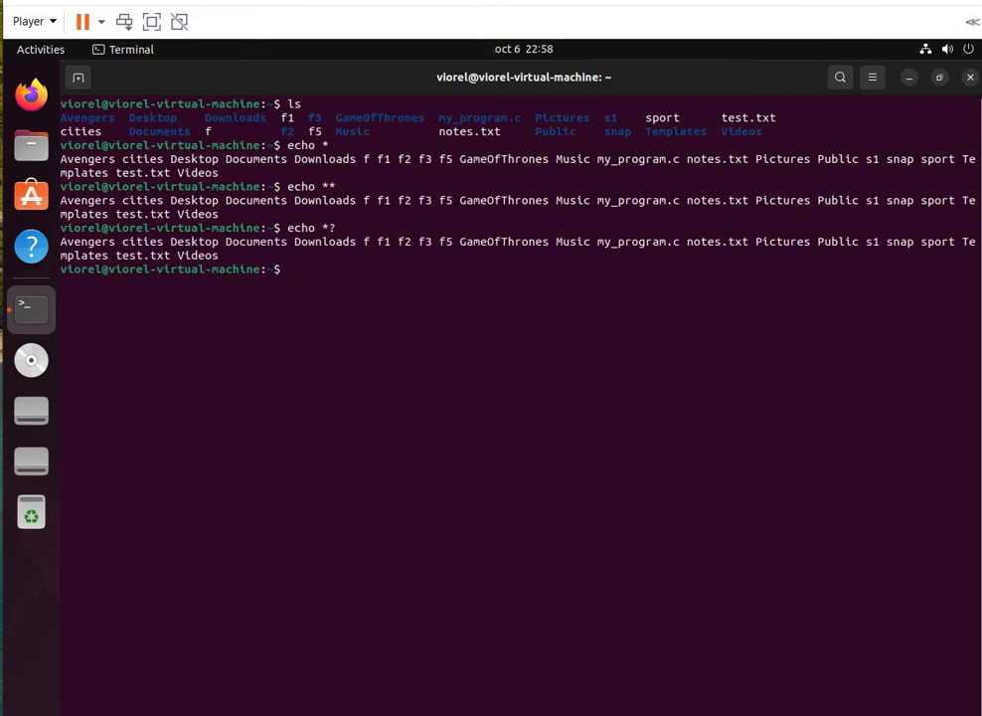
pyautogui.write('ec')
pyautogui.write('ho')
pyautogui.write(' *')
pyautogui.write(';')
pyautogui.press('Return')
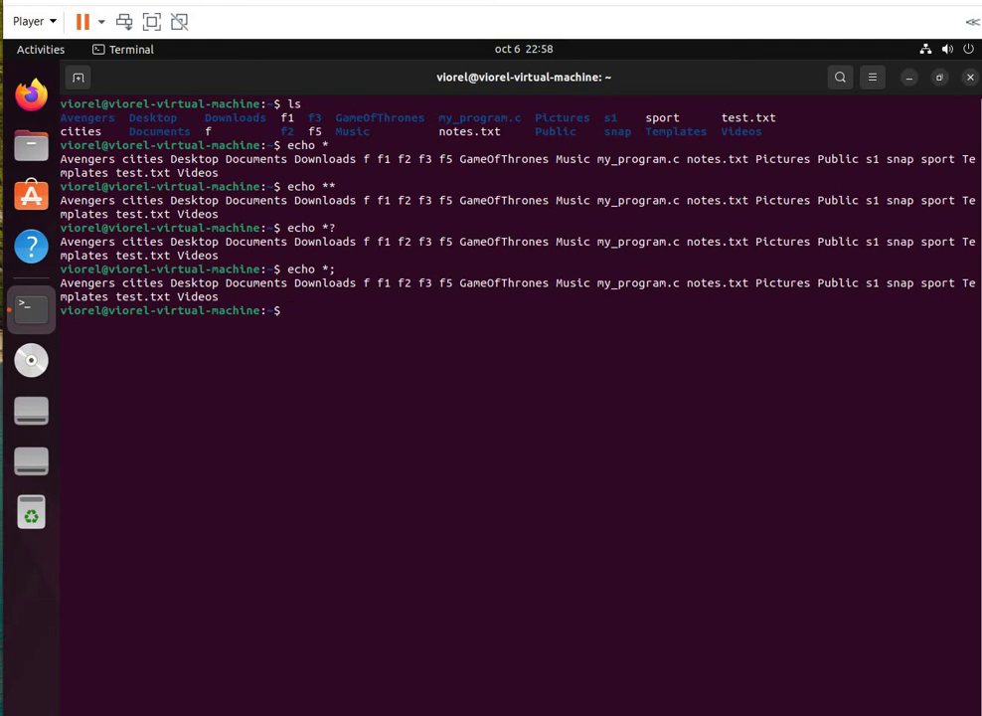
pyautogui.write('e')
pyautogui.write('cho')
pyautogui.write(' $')
pyautogui.write('pwd')
pyautogui.write('*')
# Run echo $pwd* to print the home folder's names again.
pyautogui.press('Return')
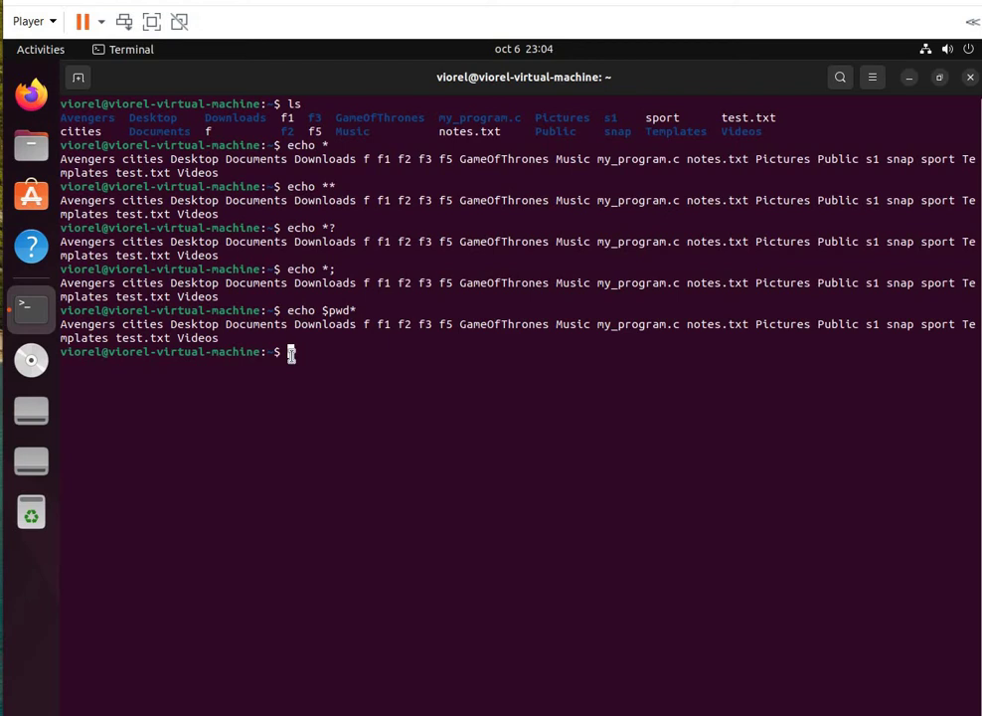
pyautogui.write('ls')
# Run ls, ls; and ls *, the last showing each subfolder's contents.
pyautogui.press('Return')
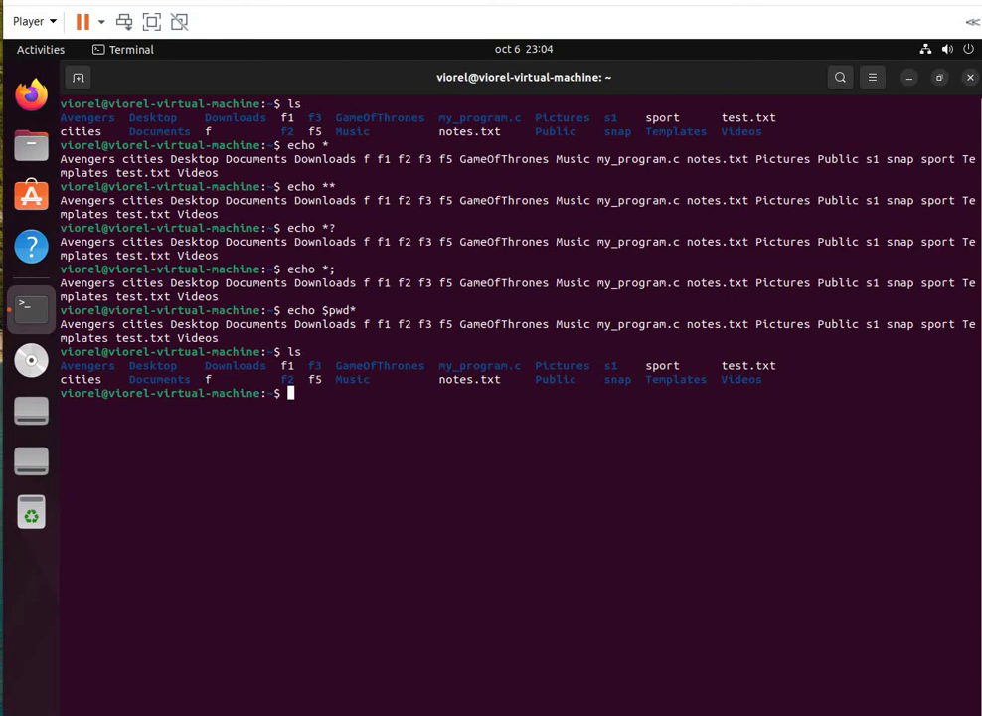
pyautogui.write('ls')
pyautogui.write(';')
pyautogui.press('Return')
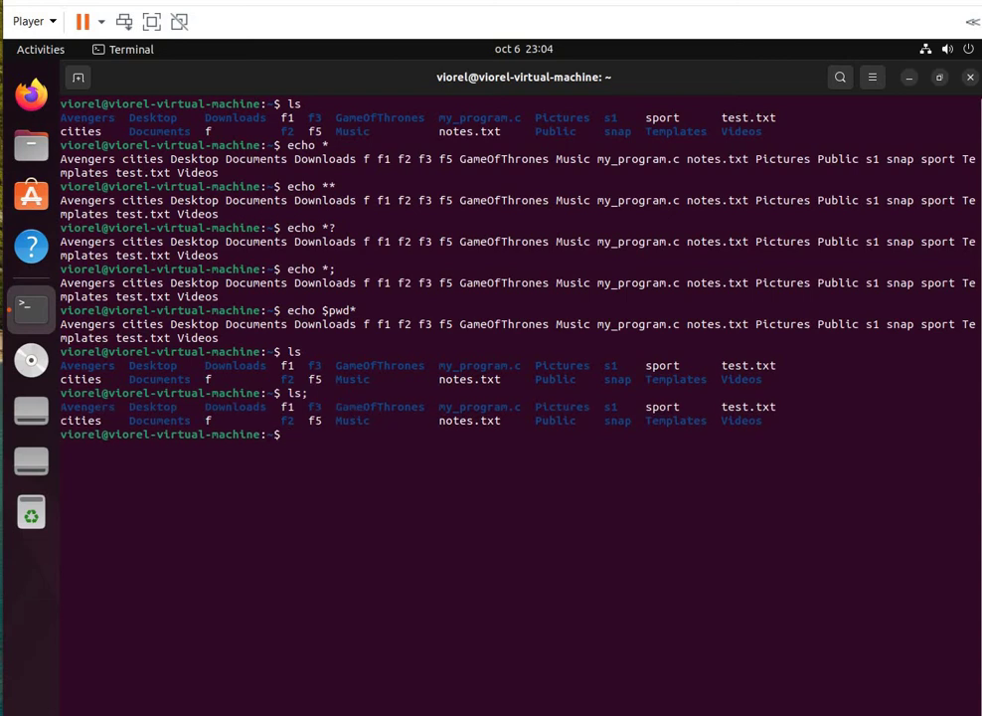
pyautogui.write('ls *')
pyautogui.press('Return')
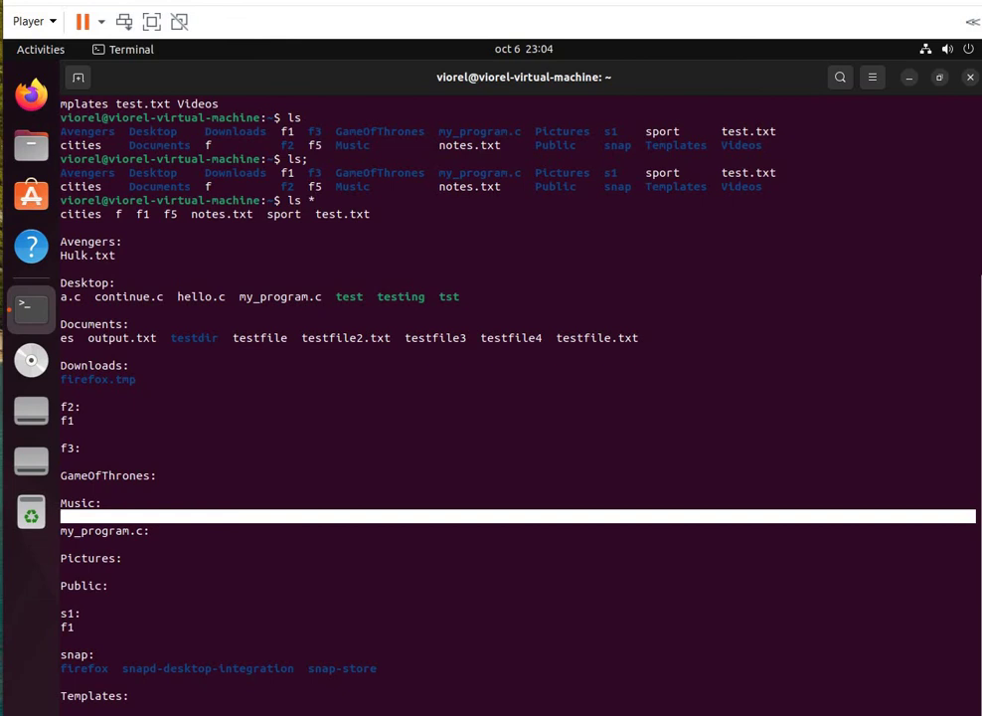
# Clear the screen with Ctrl+L, run ls ; and ls ;:, then run clear.
pyautogui.hotkey('ctrl', 'l')
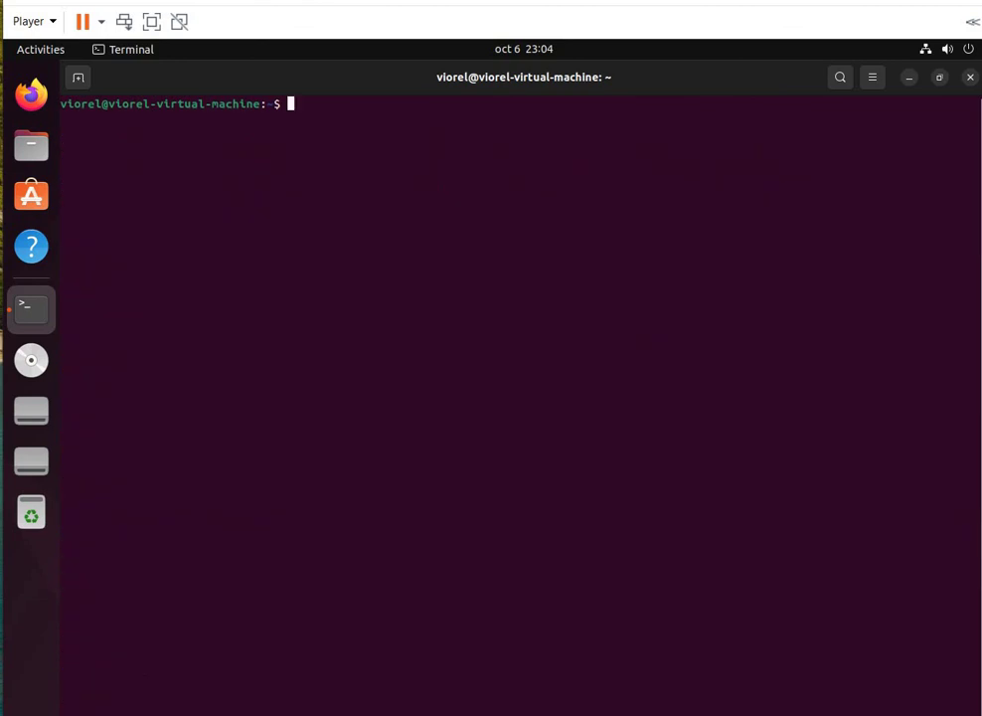
pyautogui.write('ls')
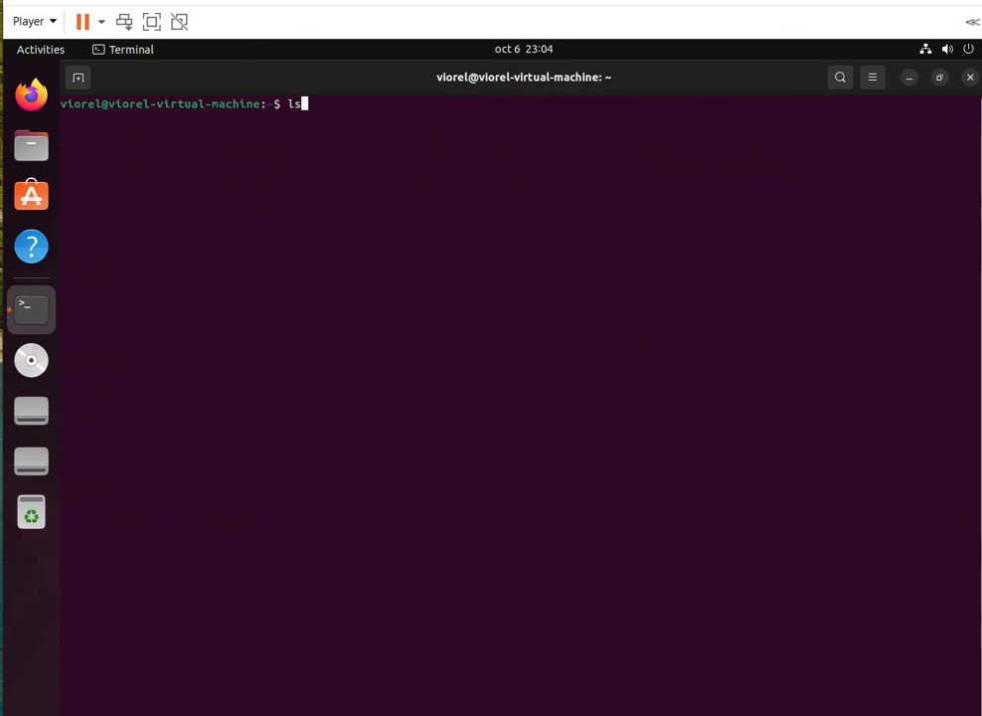
pyautogui.write(' ;')
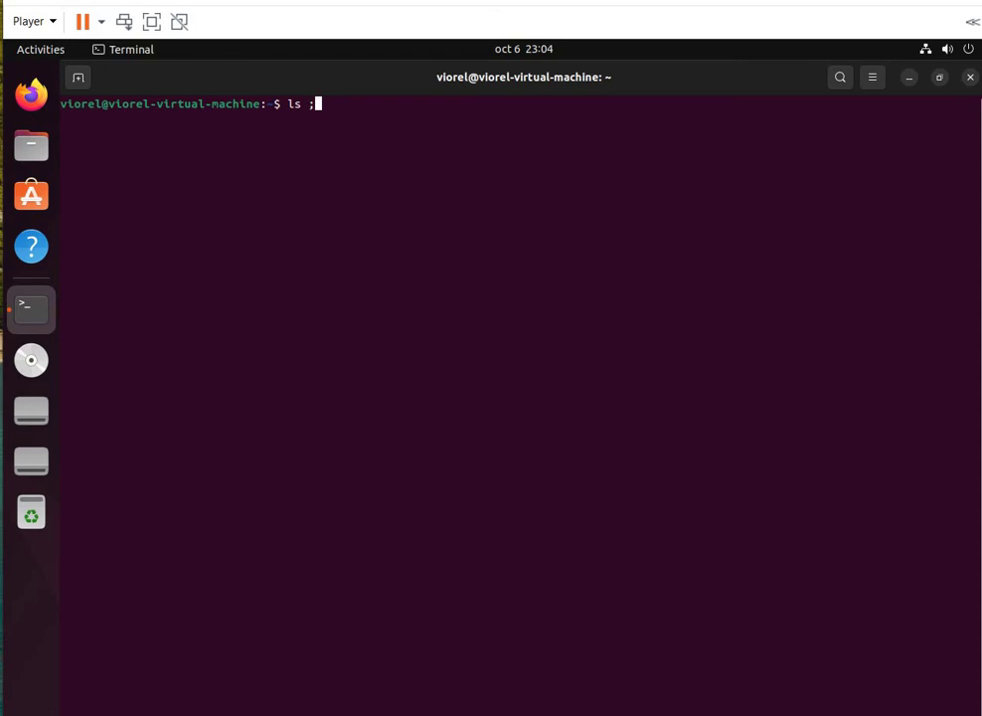
pyautogui.press('Return')
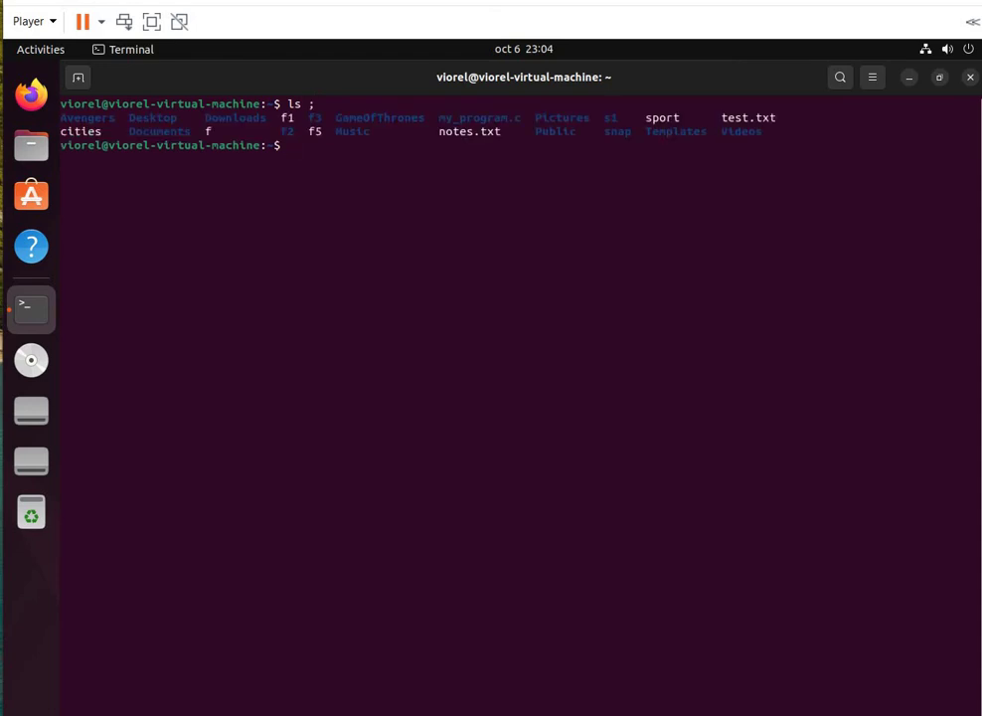
pyautogui.write('ls')
pyautogui.write(';')
pyautogui.write(':')
pyautogui.press('Return')
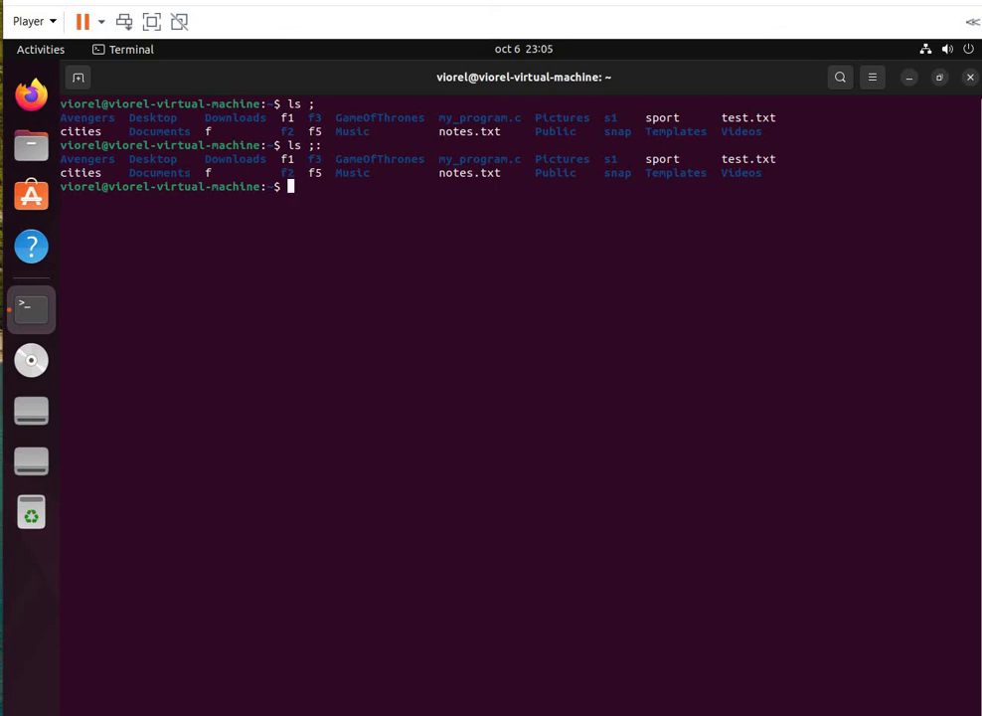
pyautogui.write('clea')
pyautogui.write('r')
pyautogui.press('Return')
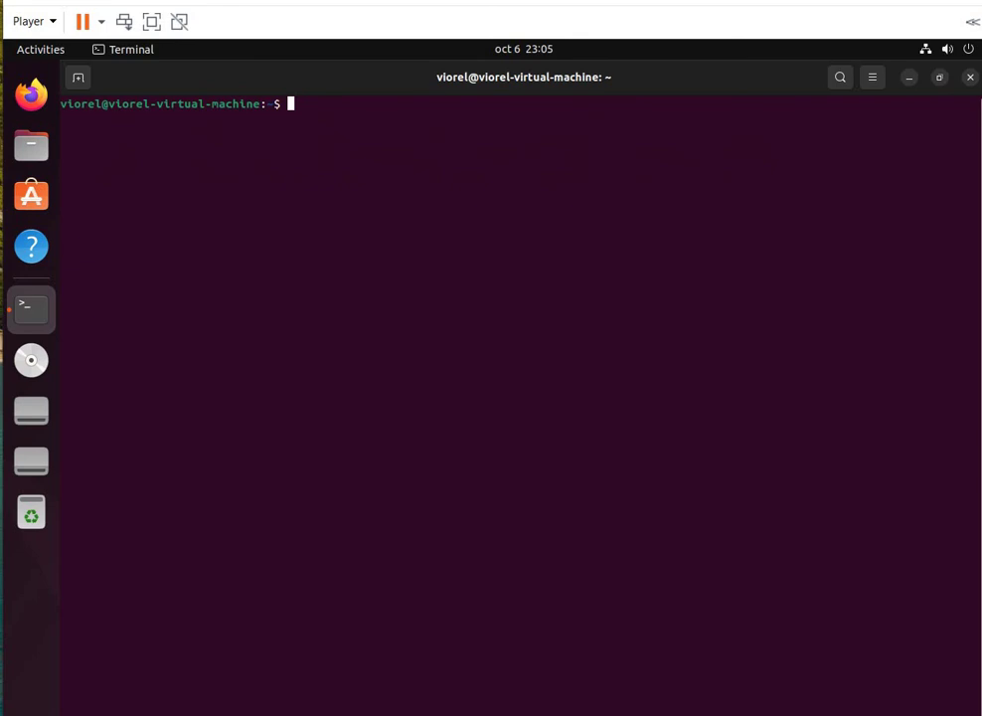